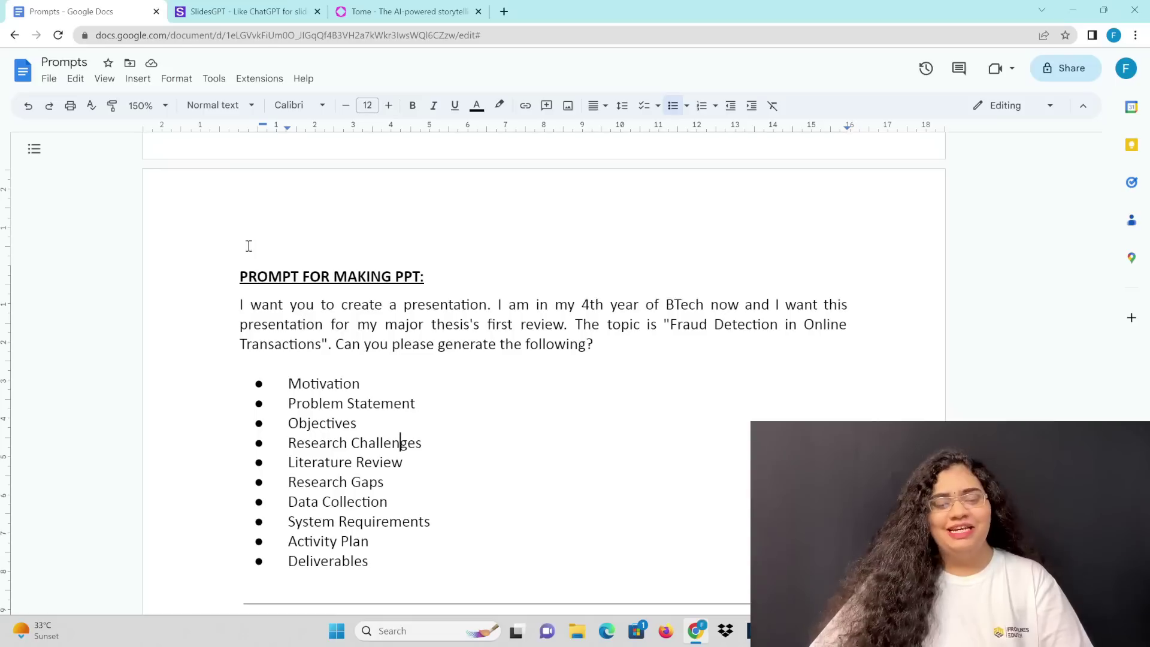
Copy the thesis presentation prompt and topic list from Google Docs into SlidesGPT
drag(224, 304, 418, 559)
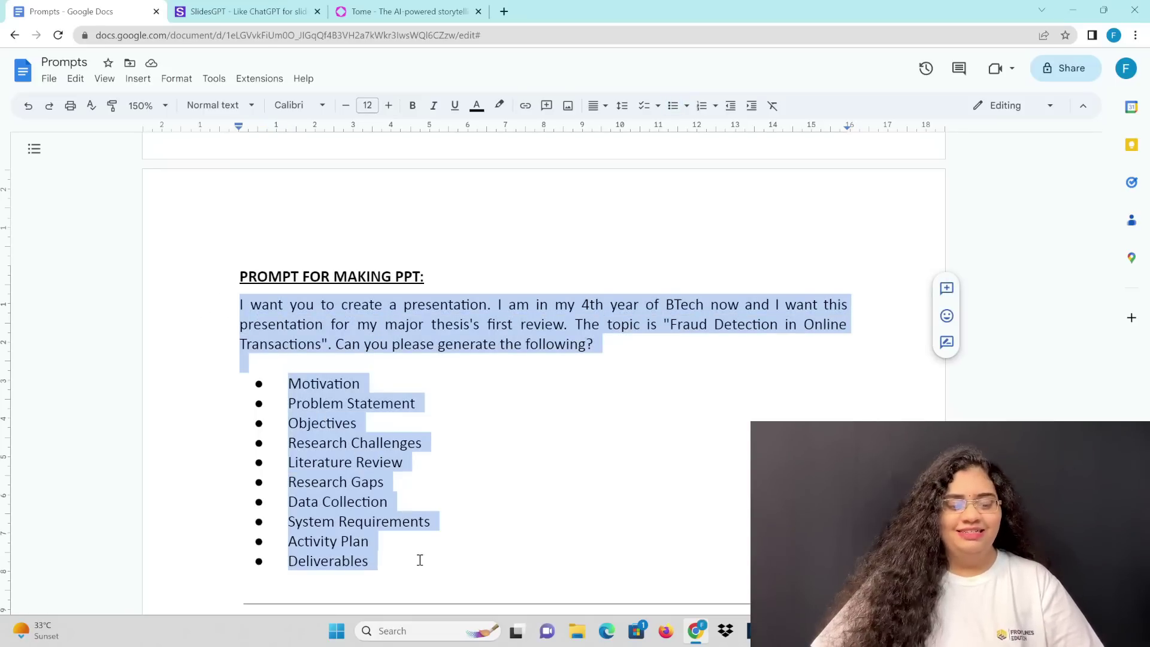
click(245, 6)
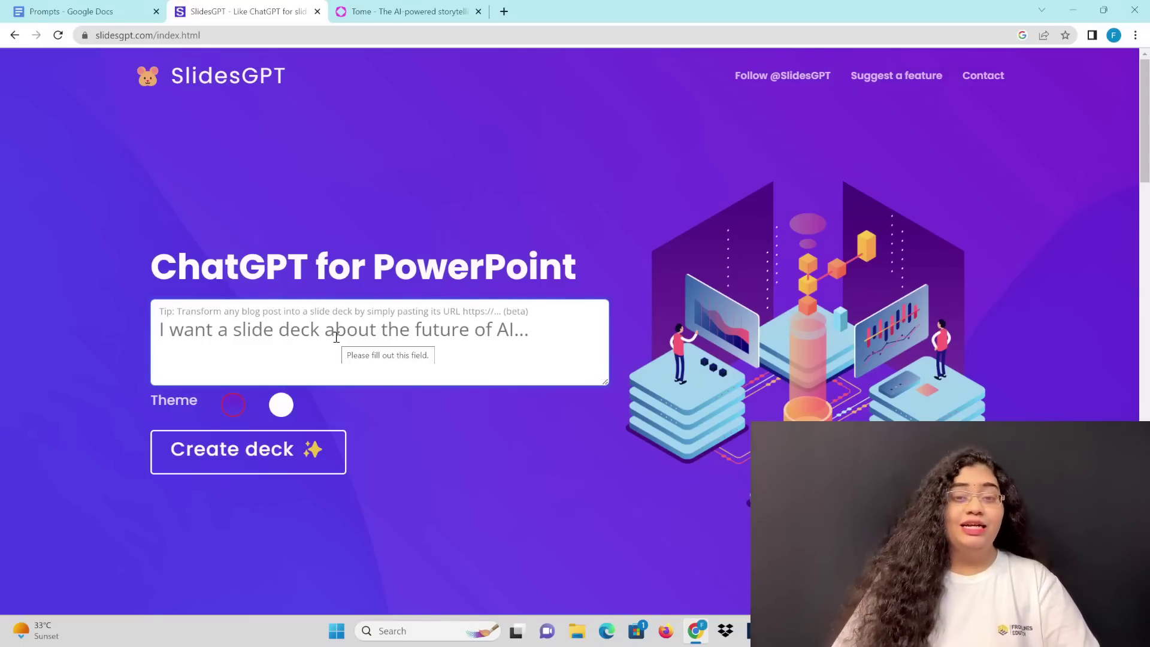
Paste the thesis prompt, check its topics down to Activity Plan and Deliverables, and generate the deck
key(ctrl+v)
scroll(337, 338, up, 3)
scroll(337, 338, up, 5)
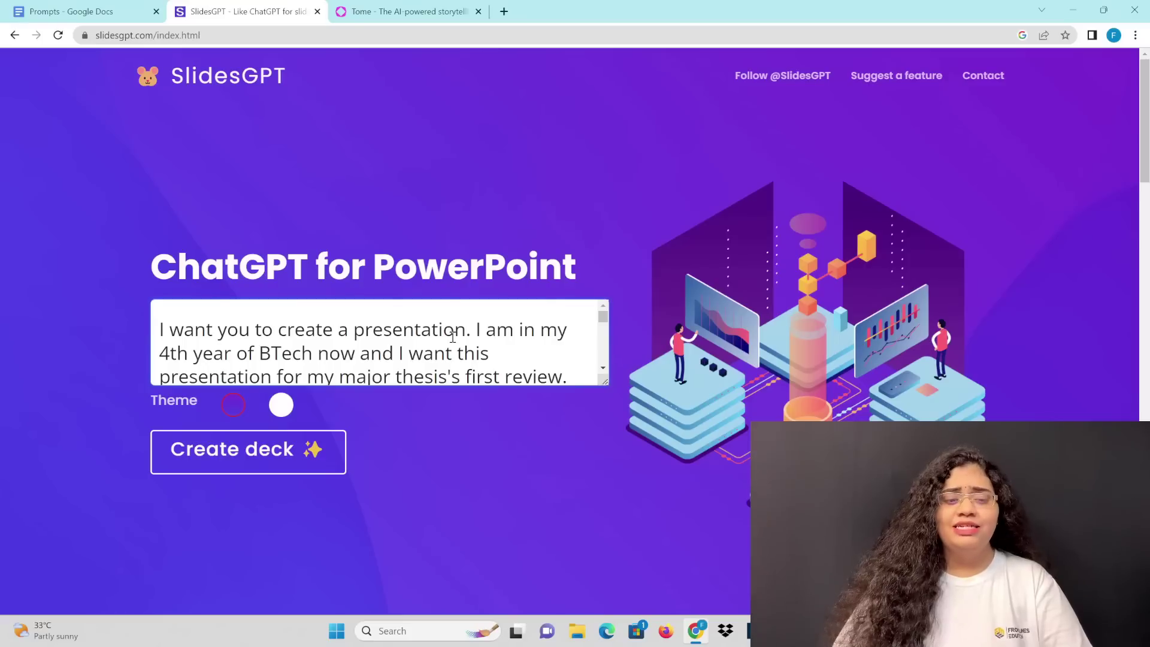
scroll(453, 336, down, 2)
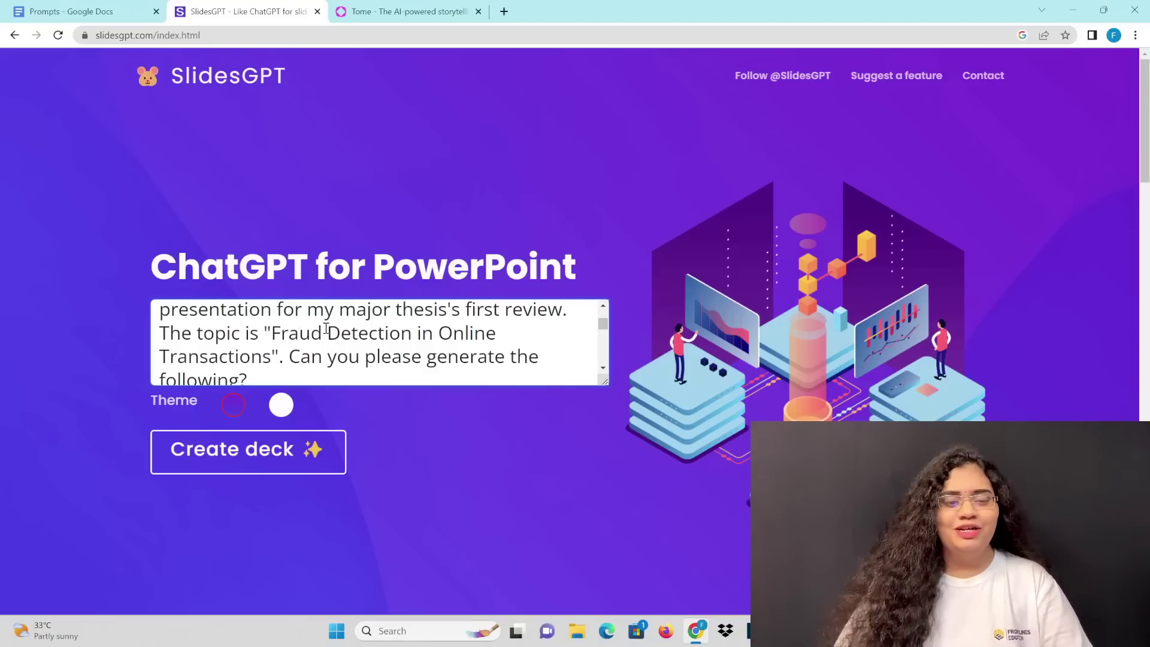
scroll(341, 341, down, 1)
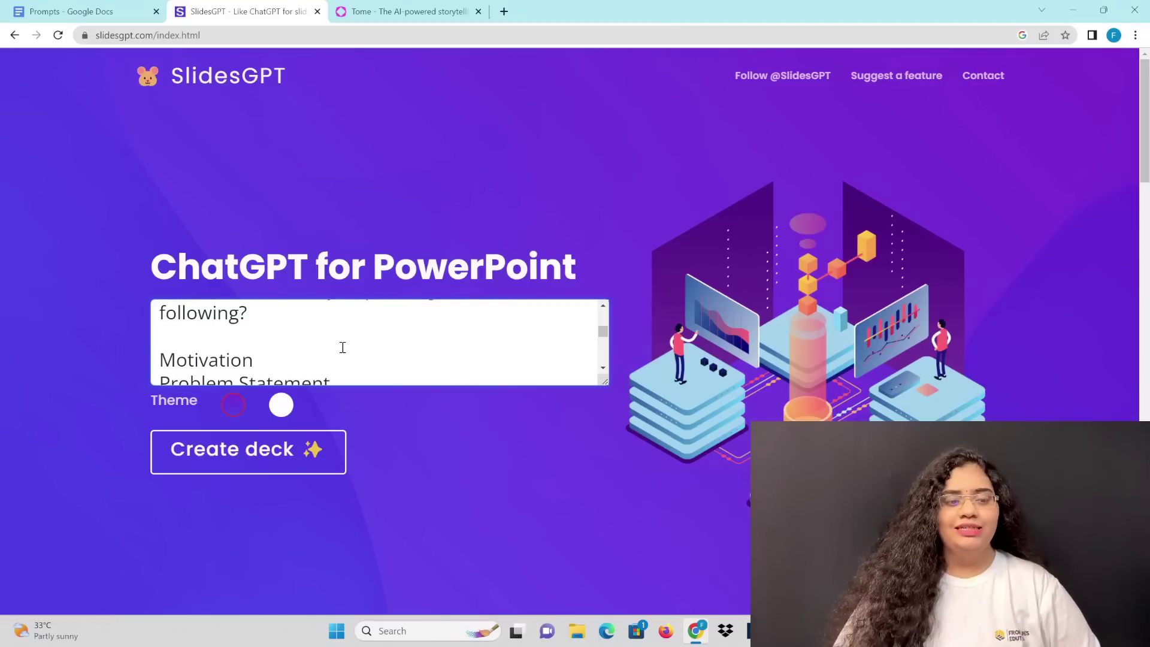
scroll(342, 347, down, 1)
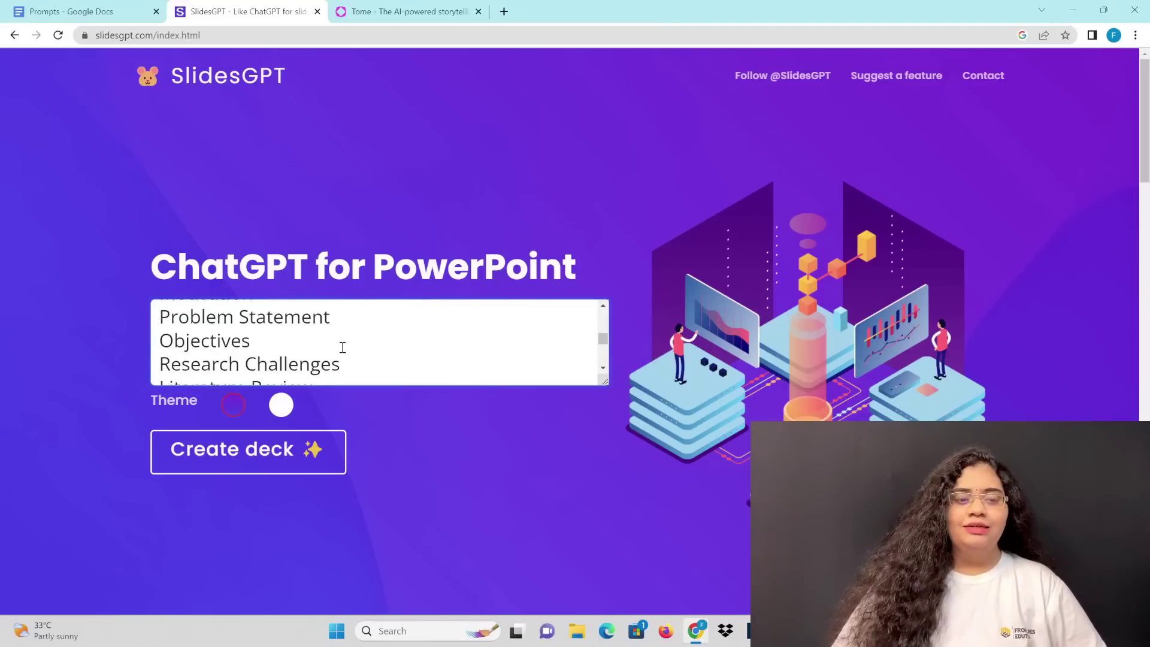
click(603, 367)
click(602, 367)
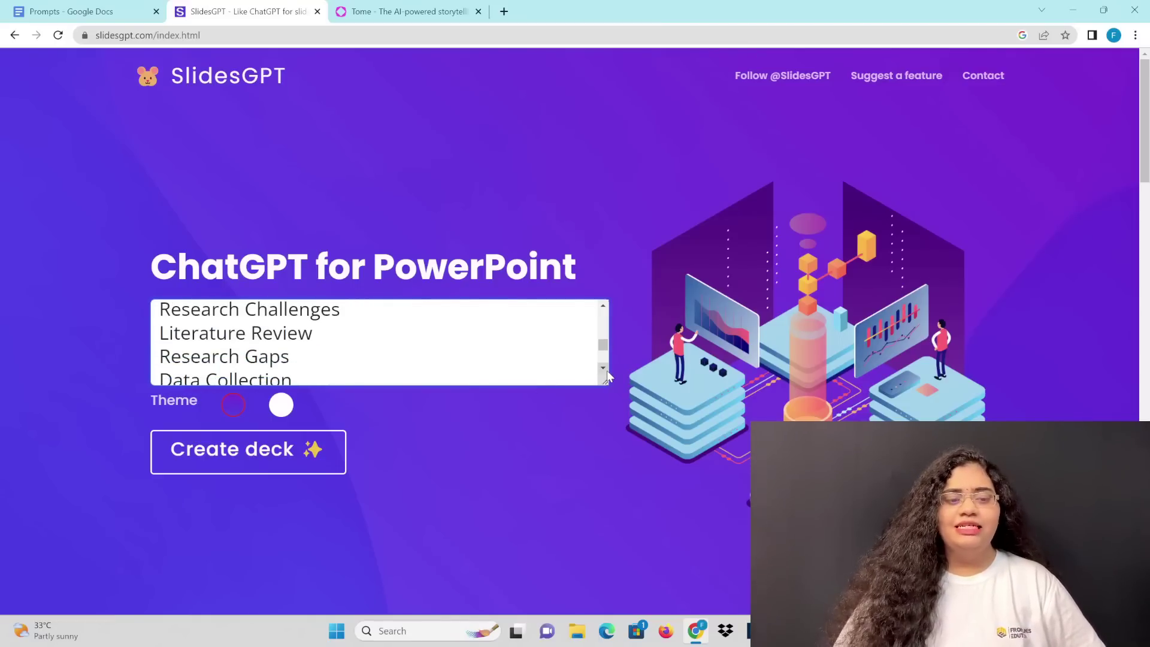
click(603, 368)
click(602, 368)
click(603, 367)
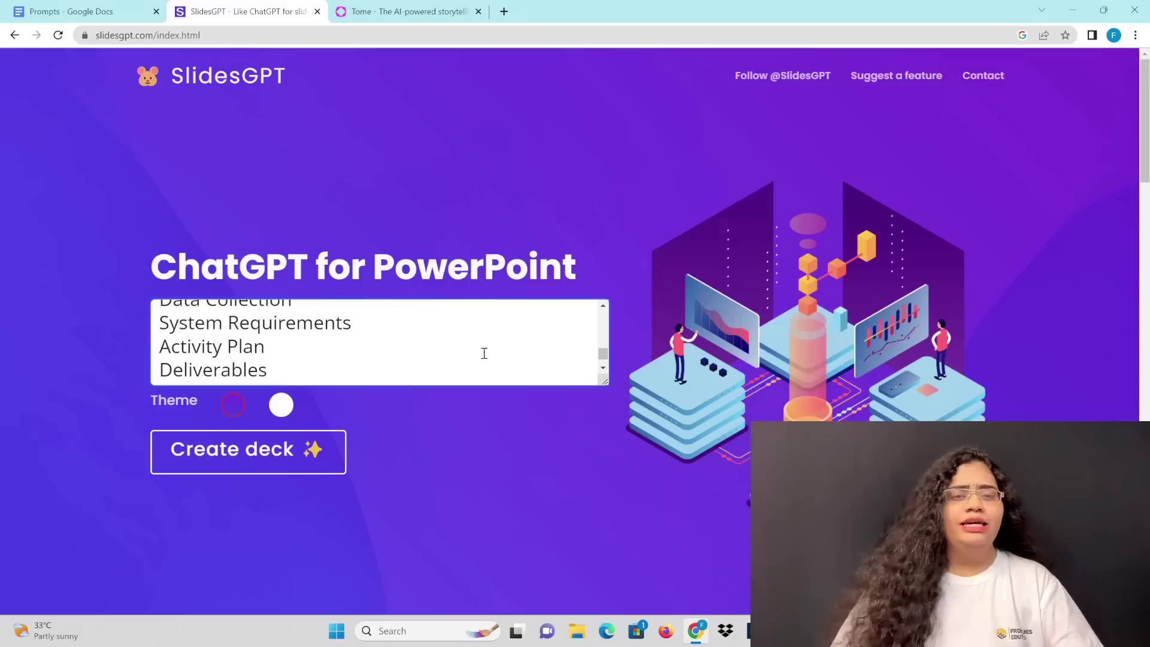
click(282, 451)
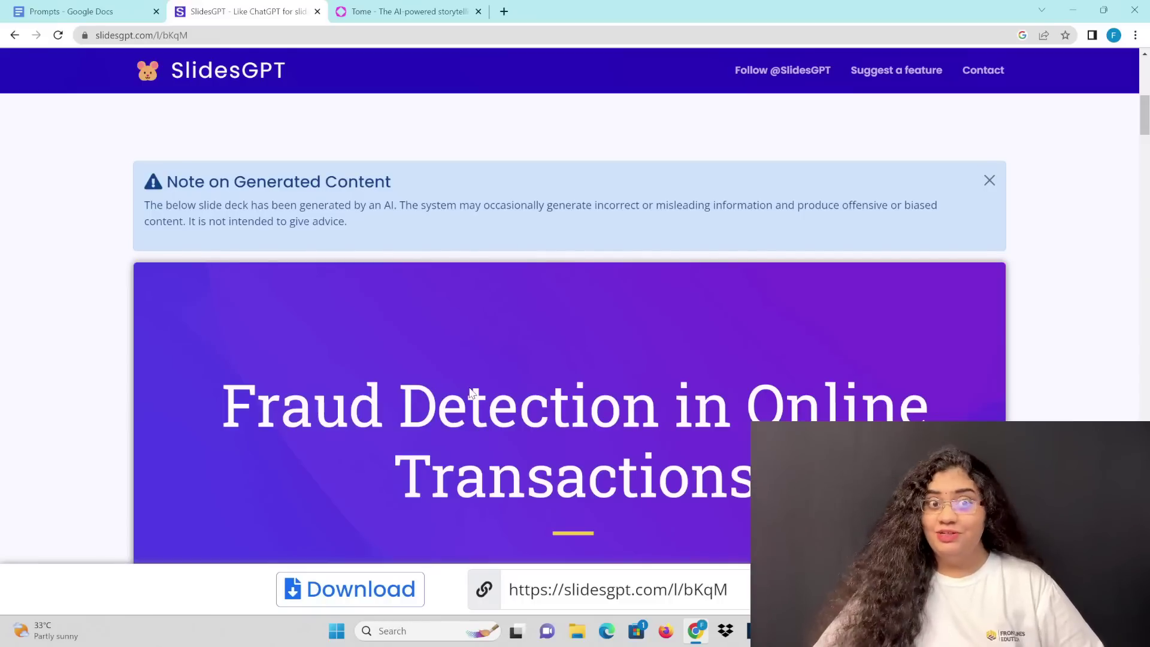
scroll(471, 392, down, 1)
scroll(465, 388, down, 1)
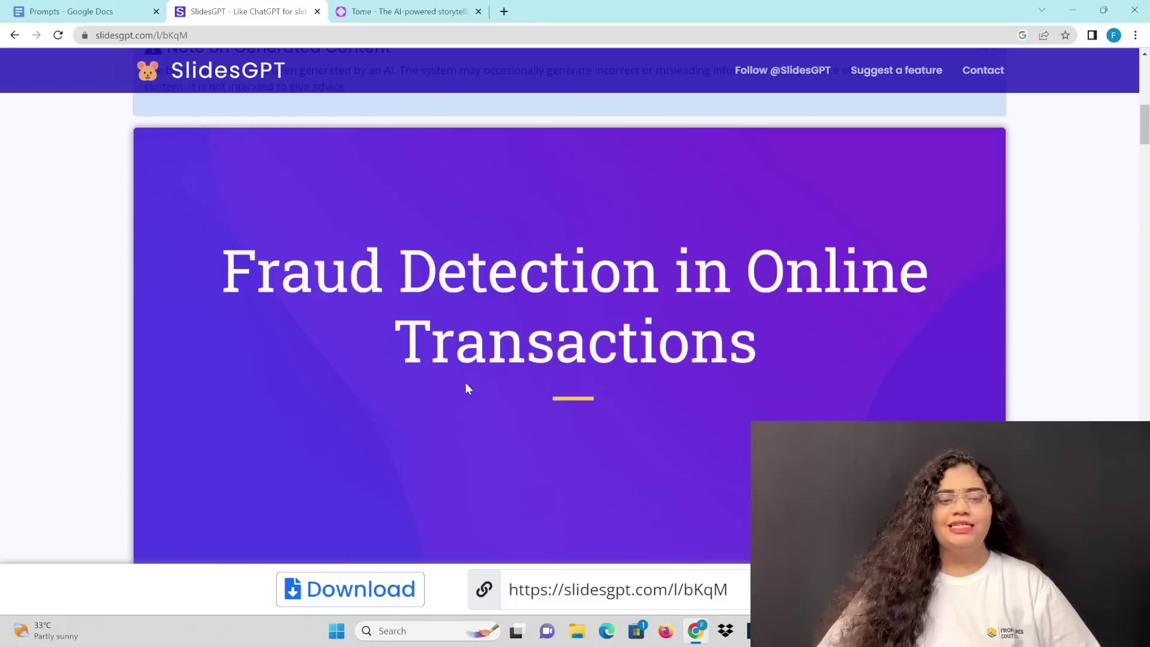
scroll(462, 387, down, 3)
scroll(461, 383, down, 1)
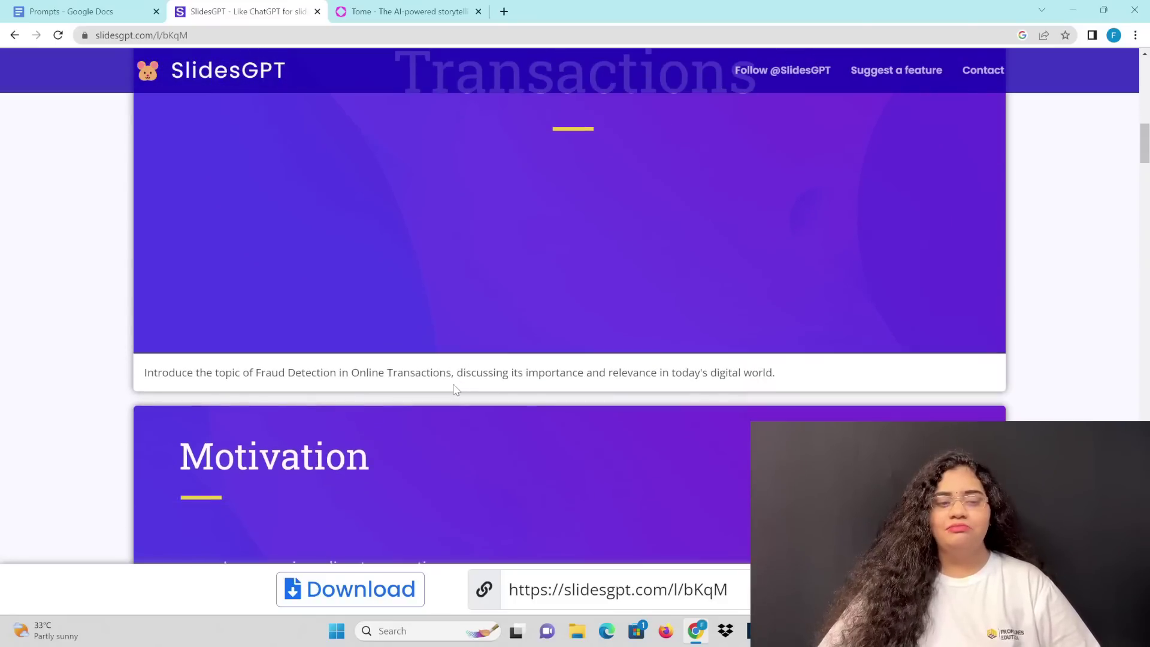
scroll(437, 376, down, 1)
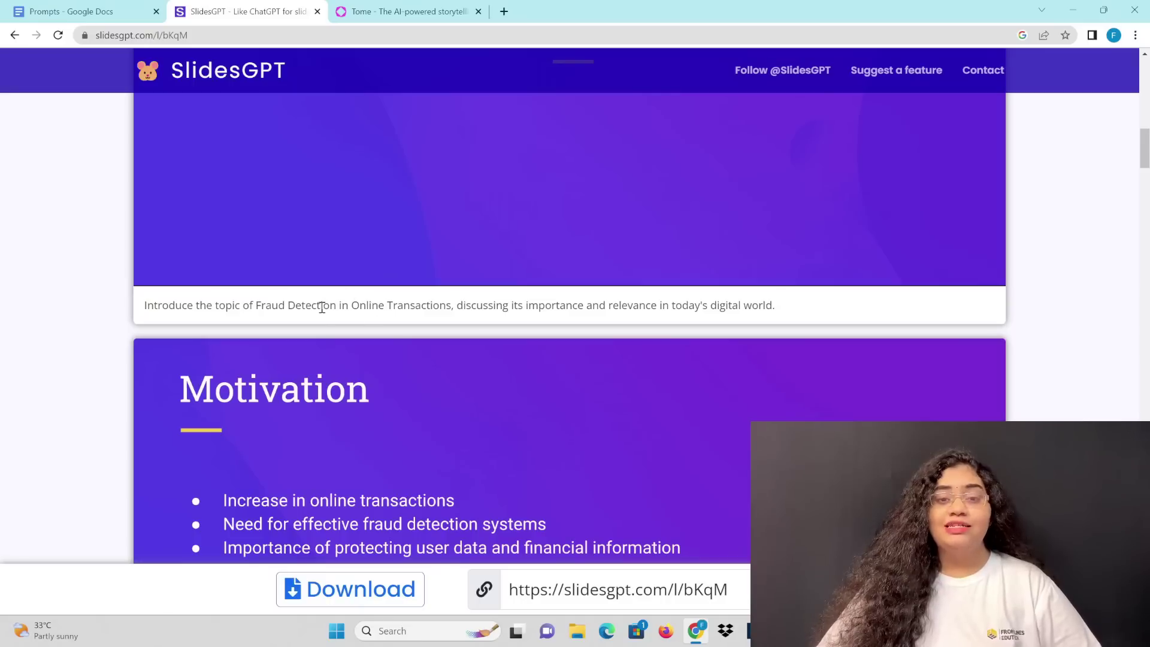
scroll(337, 336, down, 1)
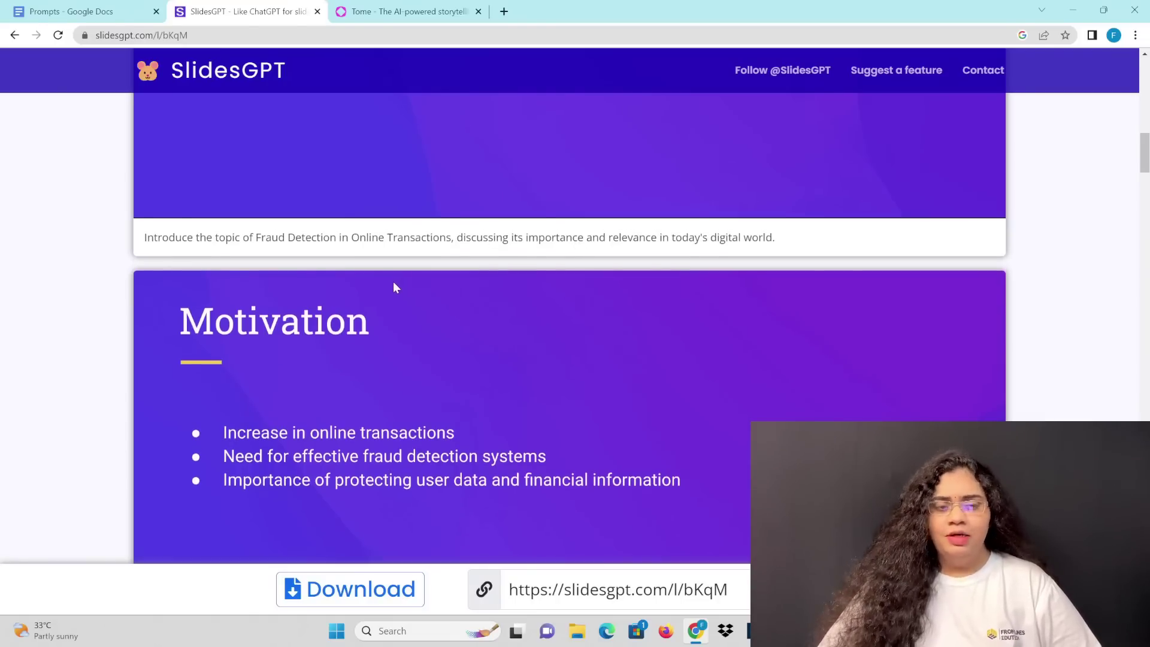
scroll(395, 288, down, 2)
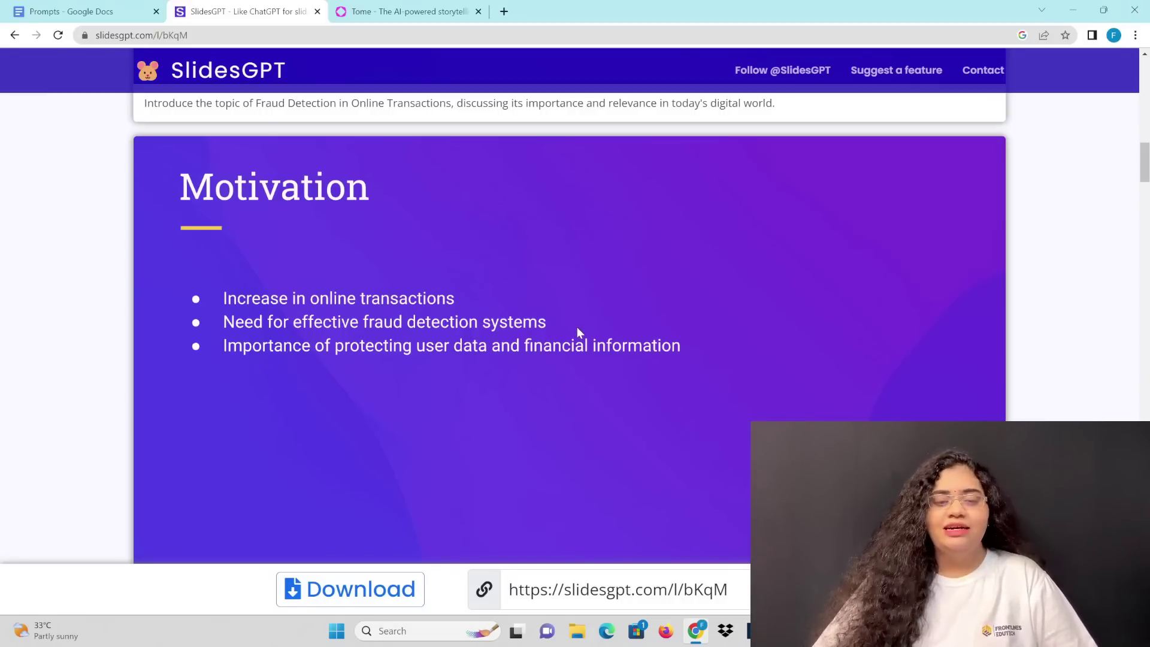
scroll(575, 328, down, 5)
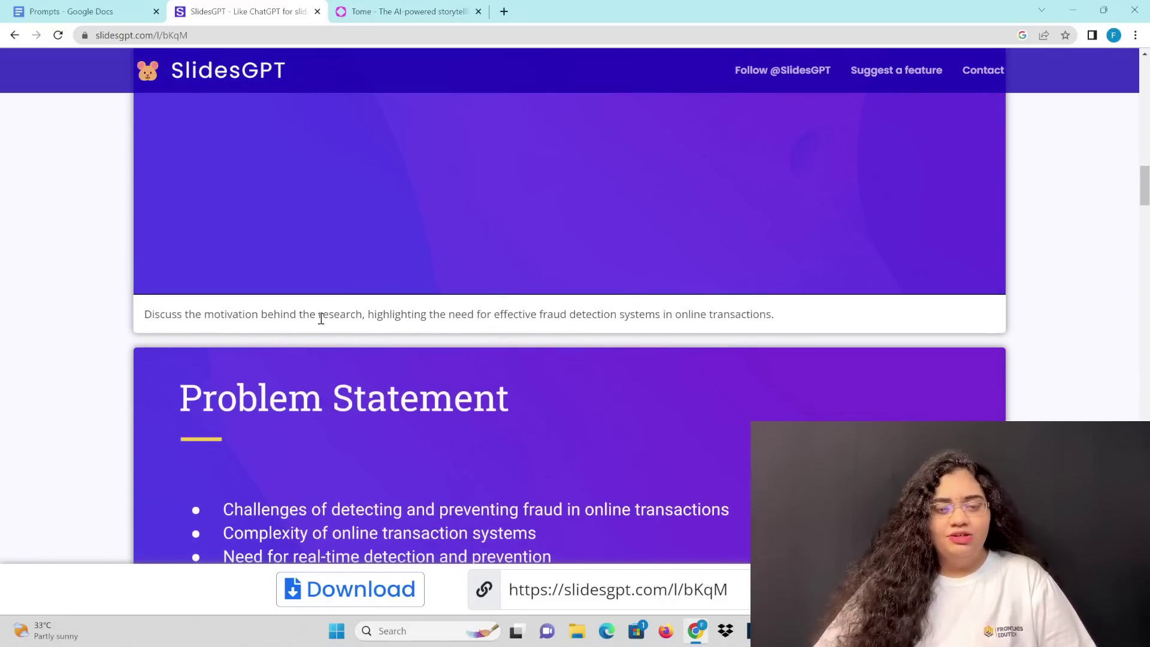
scroll(321, 318, down, 2)
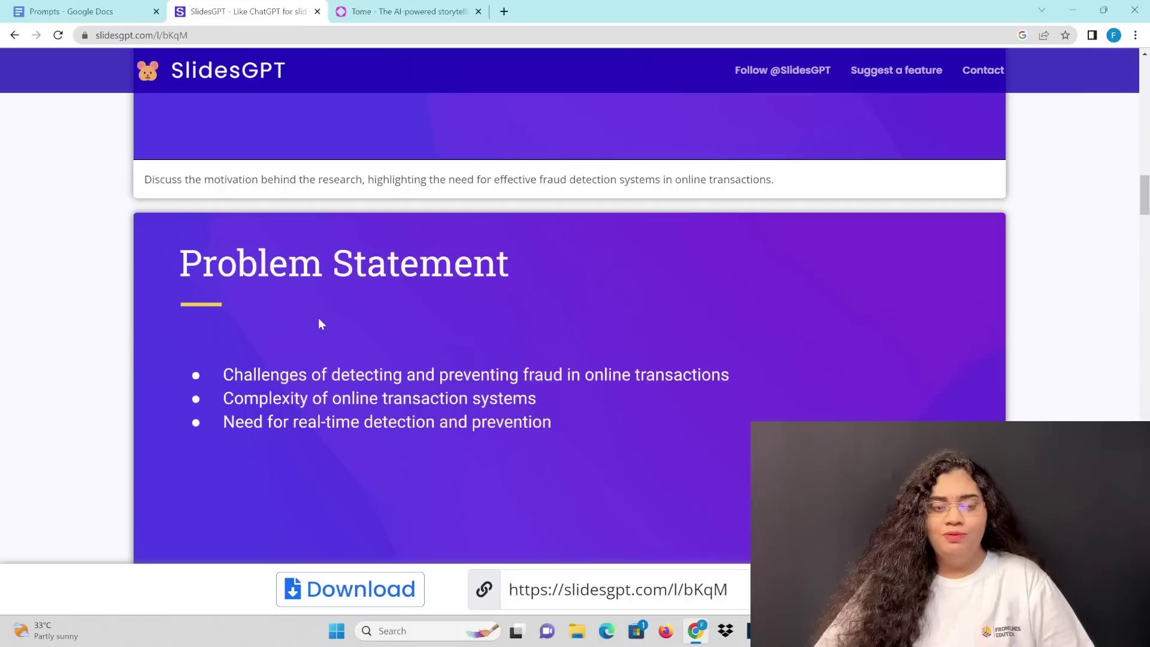
scroll(319, 320, down, 1)
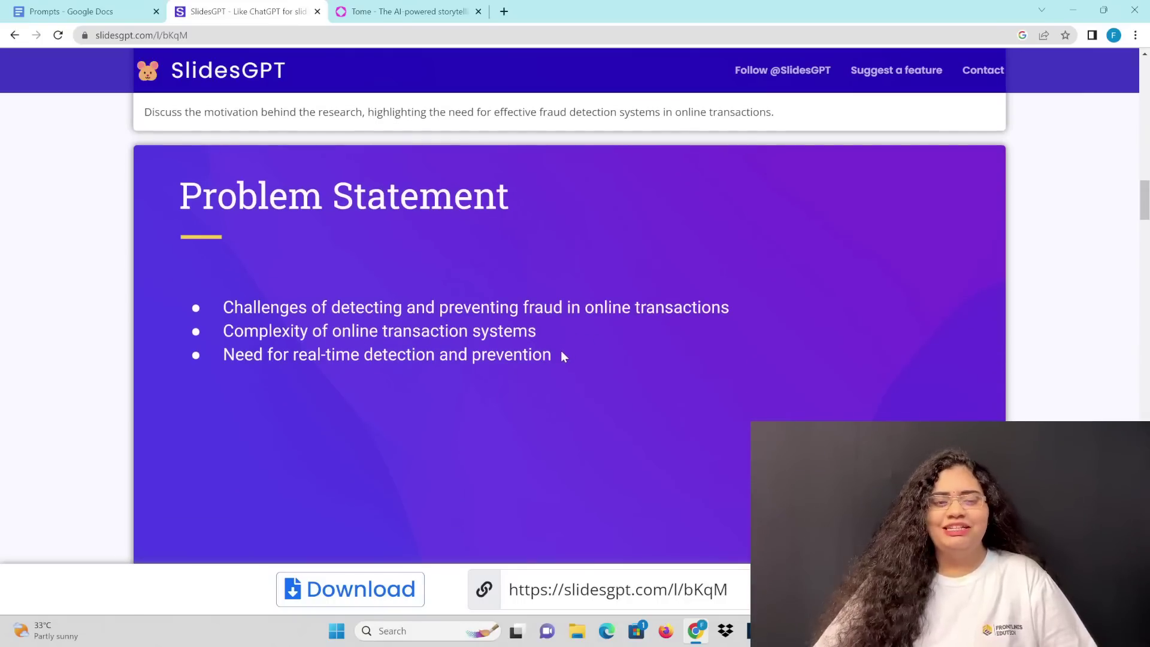
scroll(560, 362, down, 8)
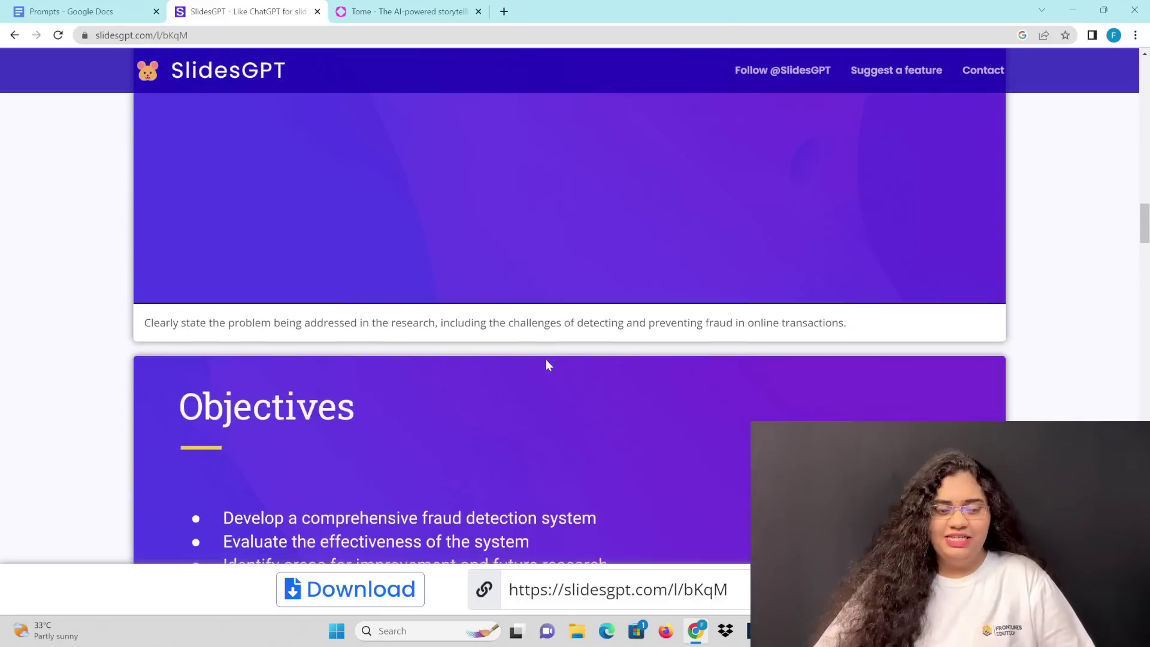
scroll(406, 358, down, 7)
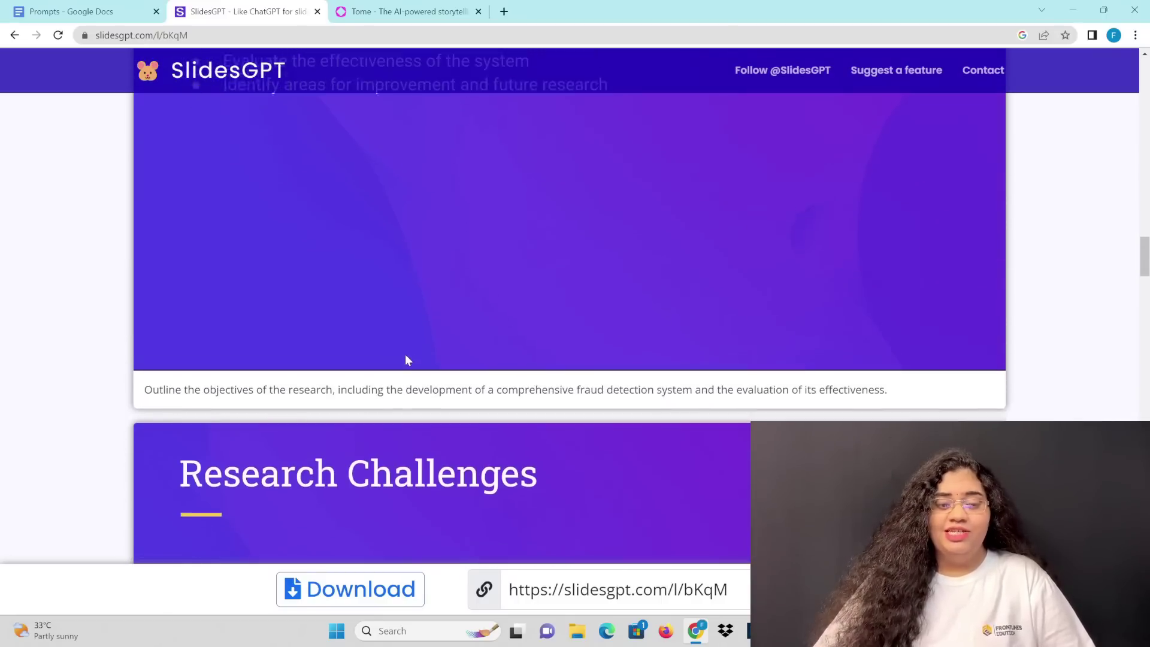
scroll(563, 467, down, 9)
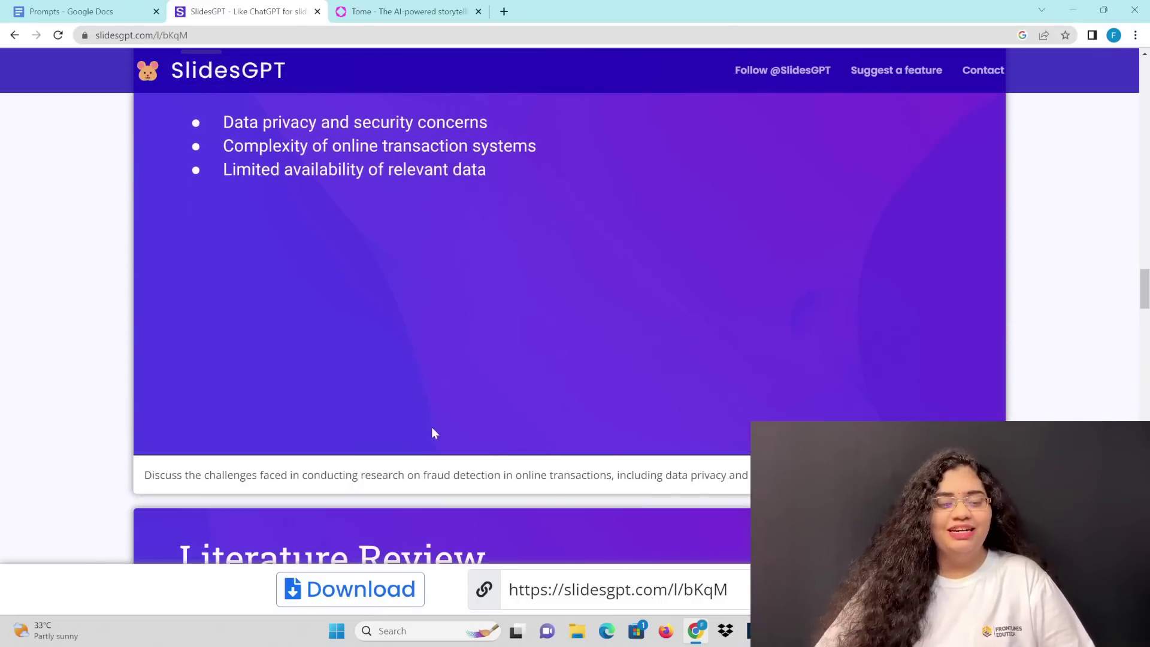
scroll(480, 370, down, 9)
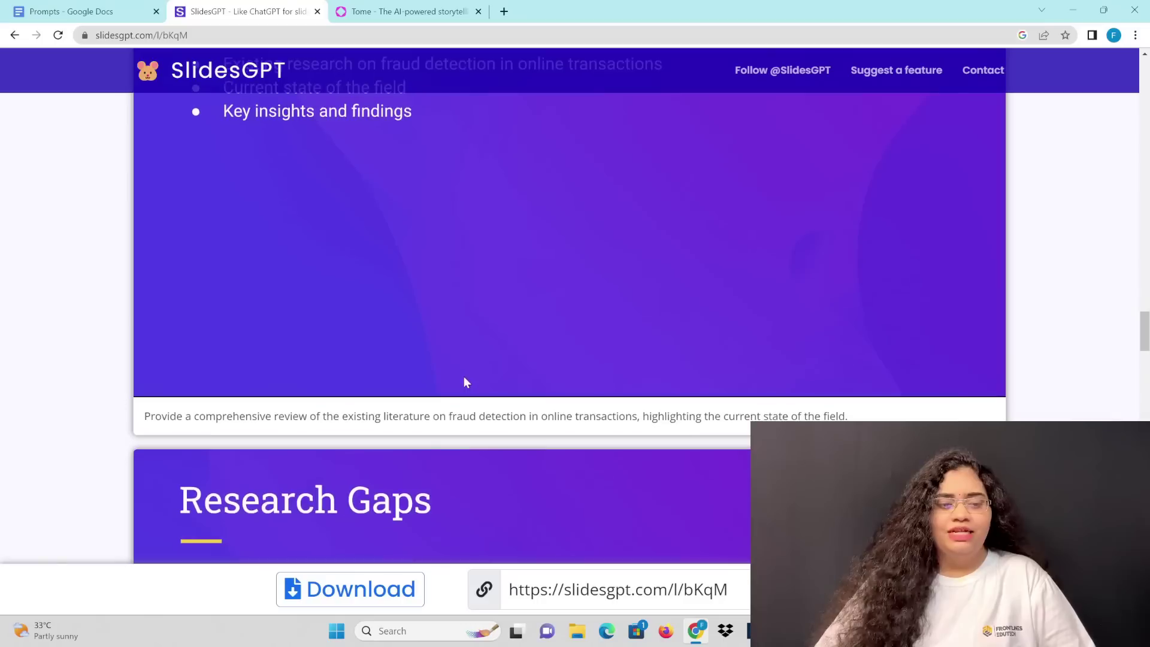
scroll(463, 382, down, 16)
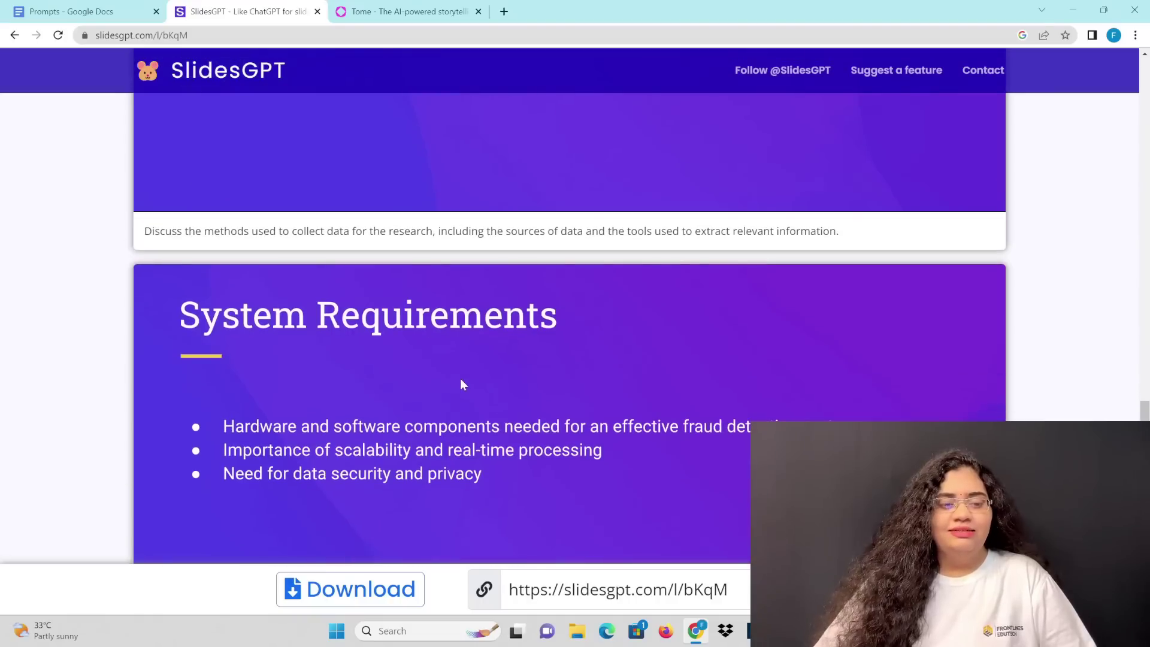
scroll(566, 463, down, 9)
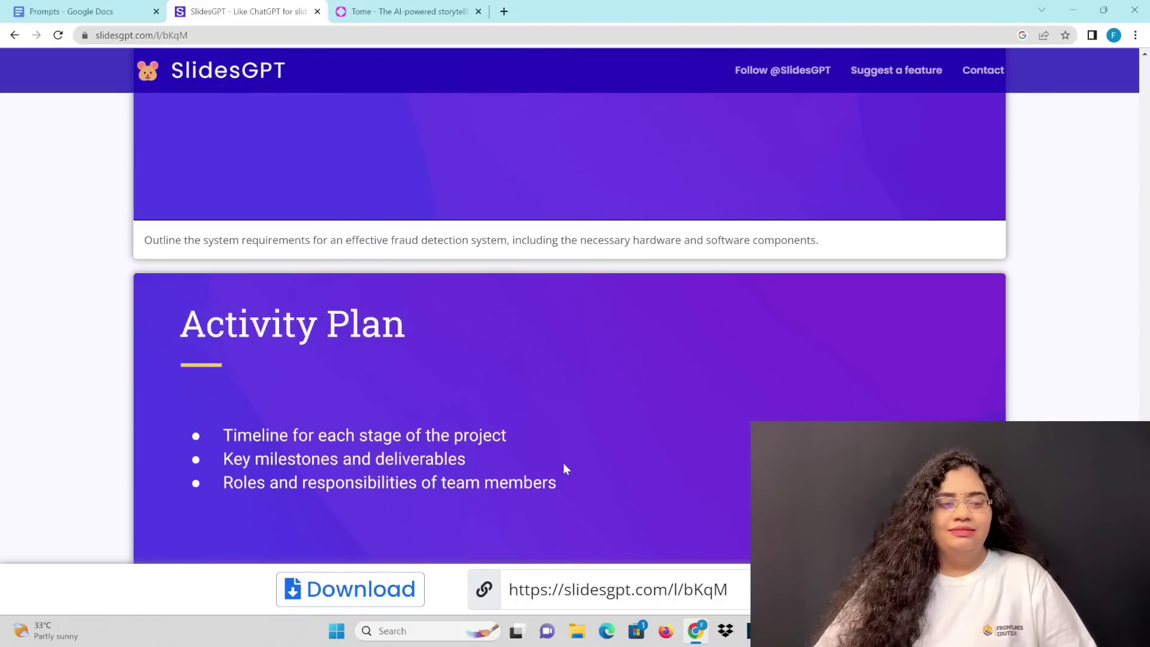
scroll(562, 464, down, 5)
scroll(563, 467, down, 13)
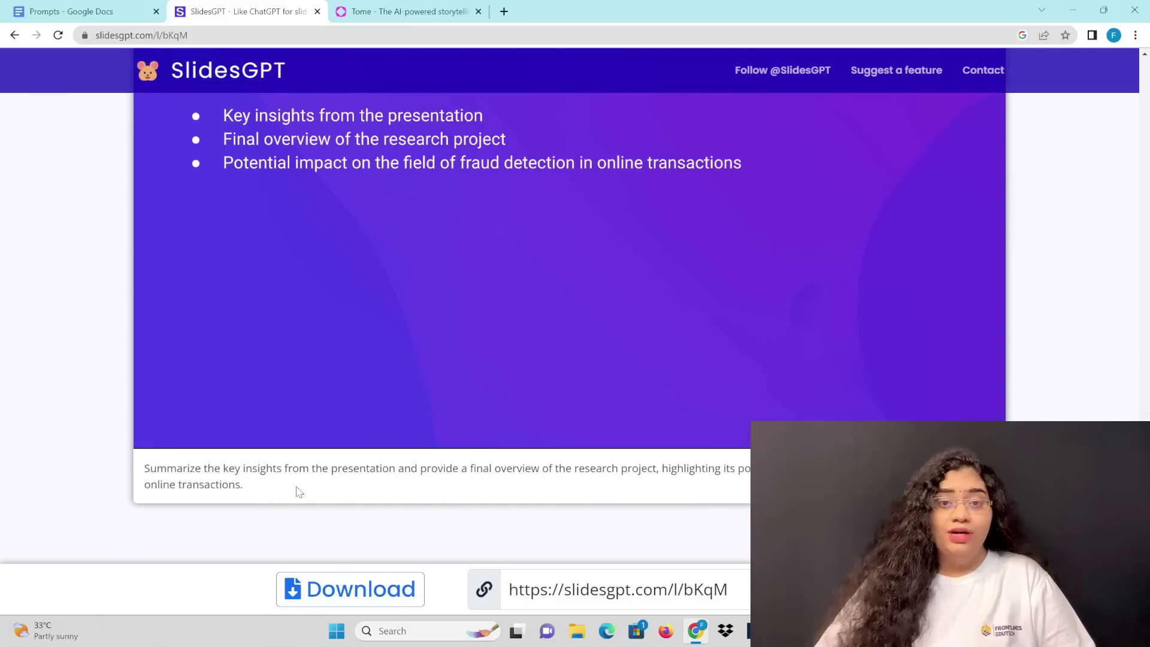
Export the generated fraud detection deck to Google Slides as an editable copy
click(368, 589)
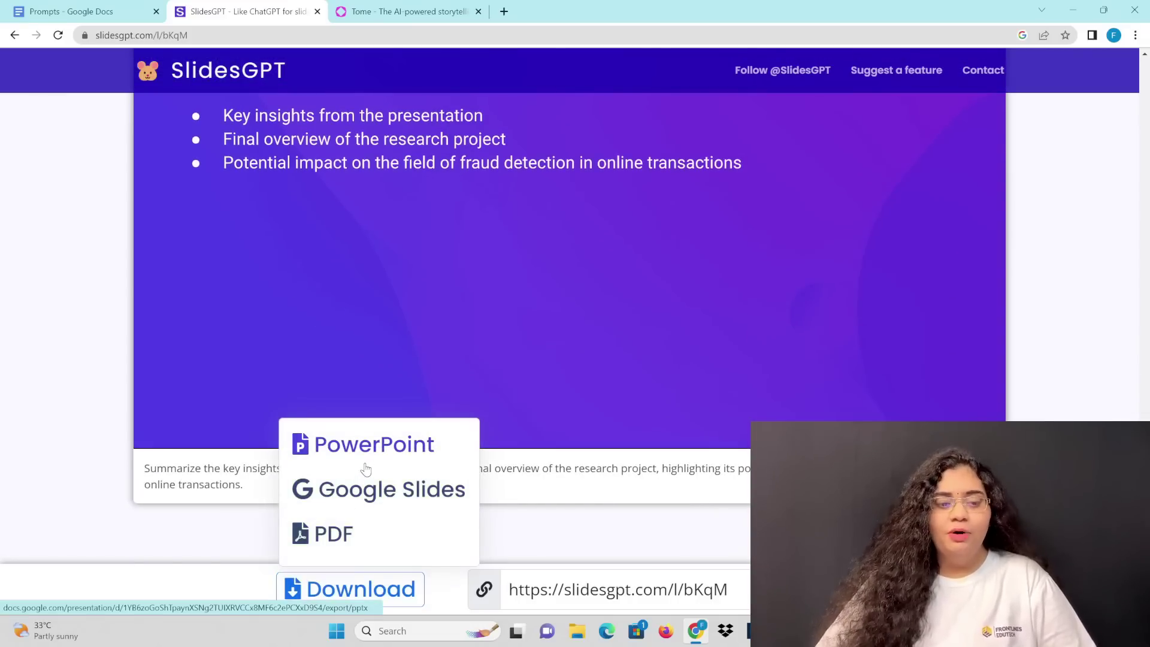
click(378, 500)
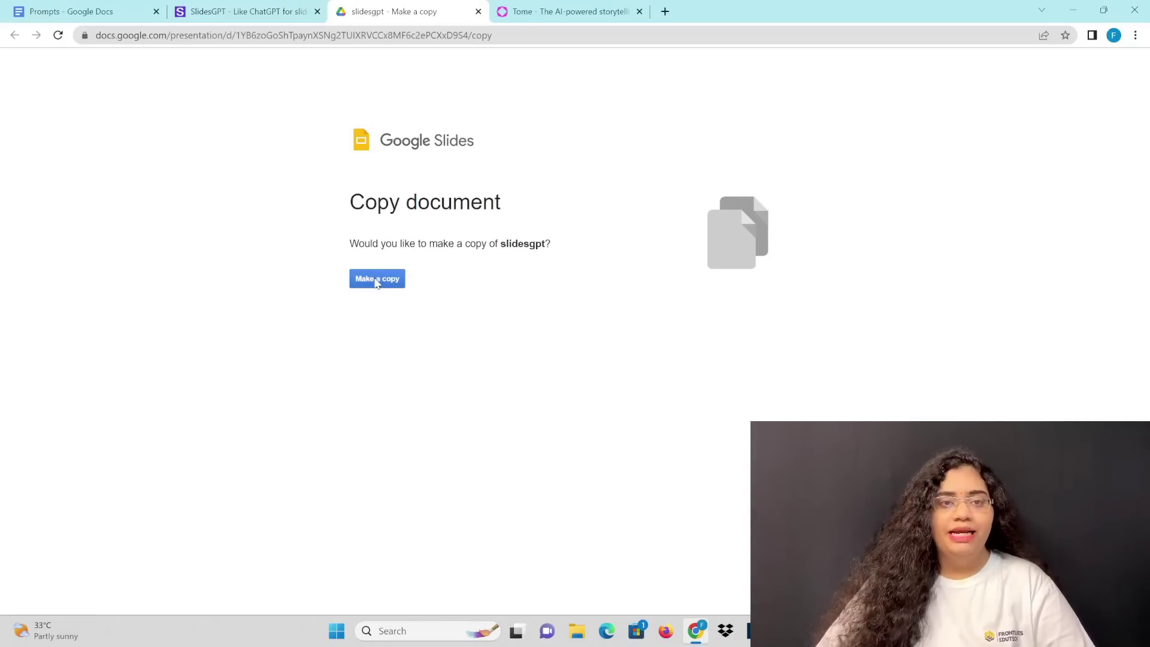
click(377, 281)
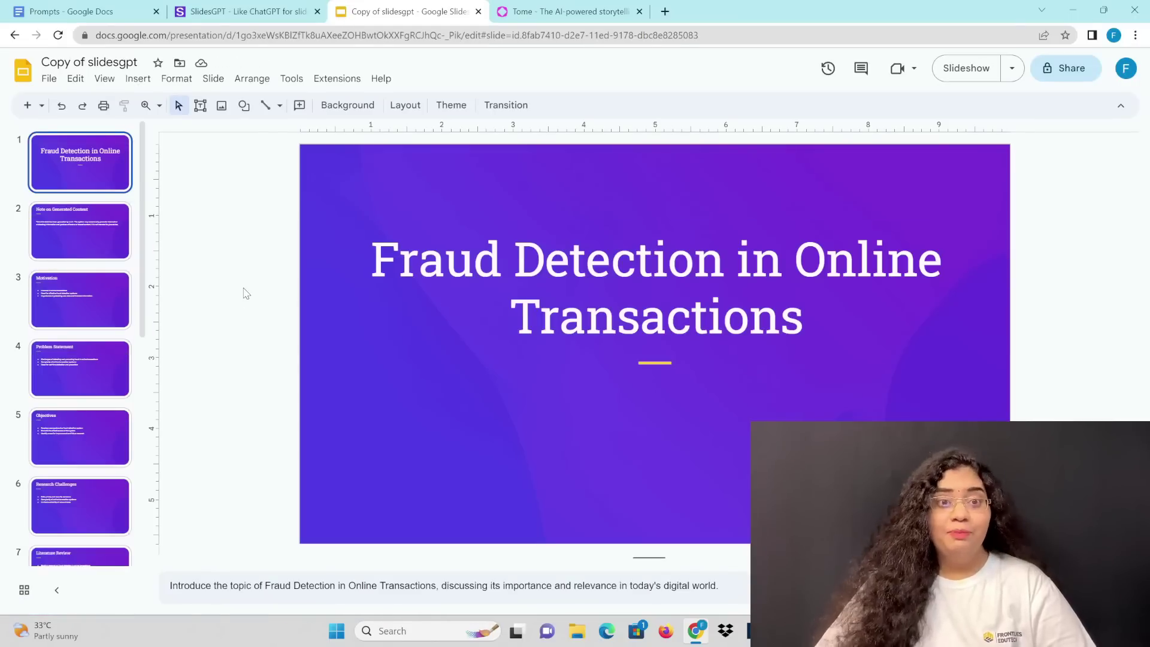
Add the author's name on a new line under the title at font size 40
click(862, 305)
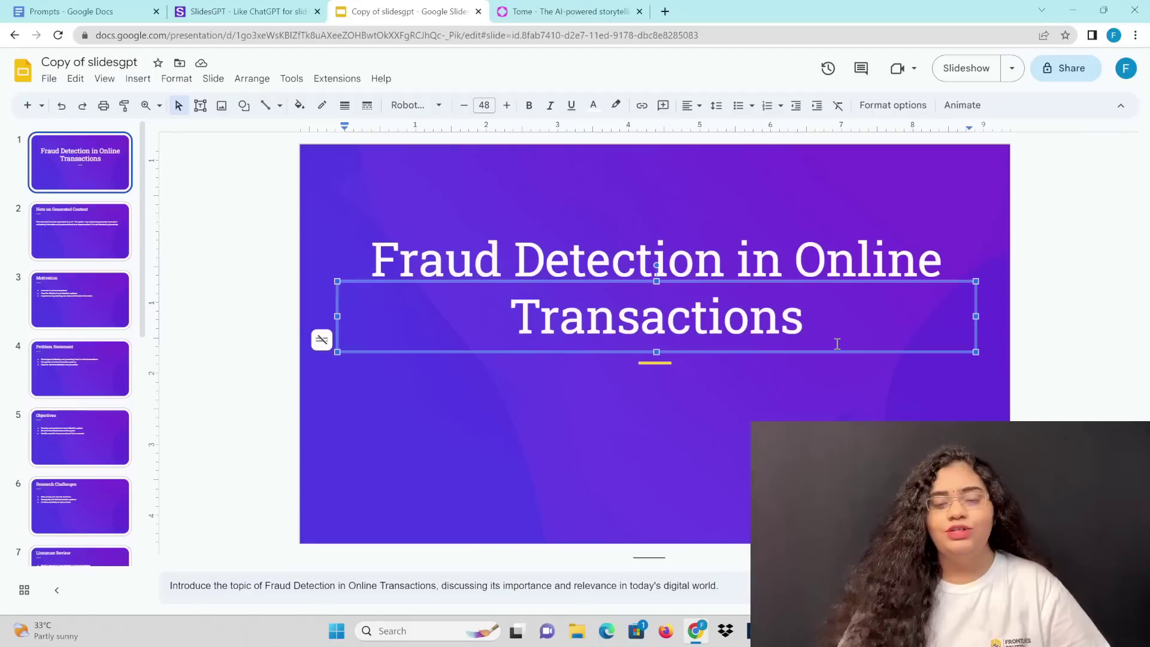
key(Return)
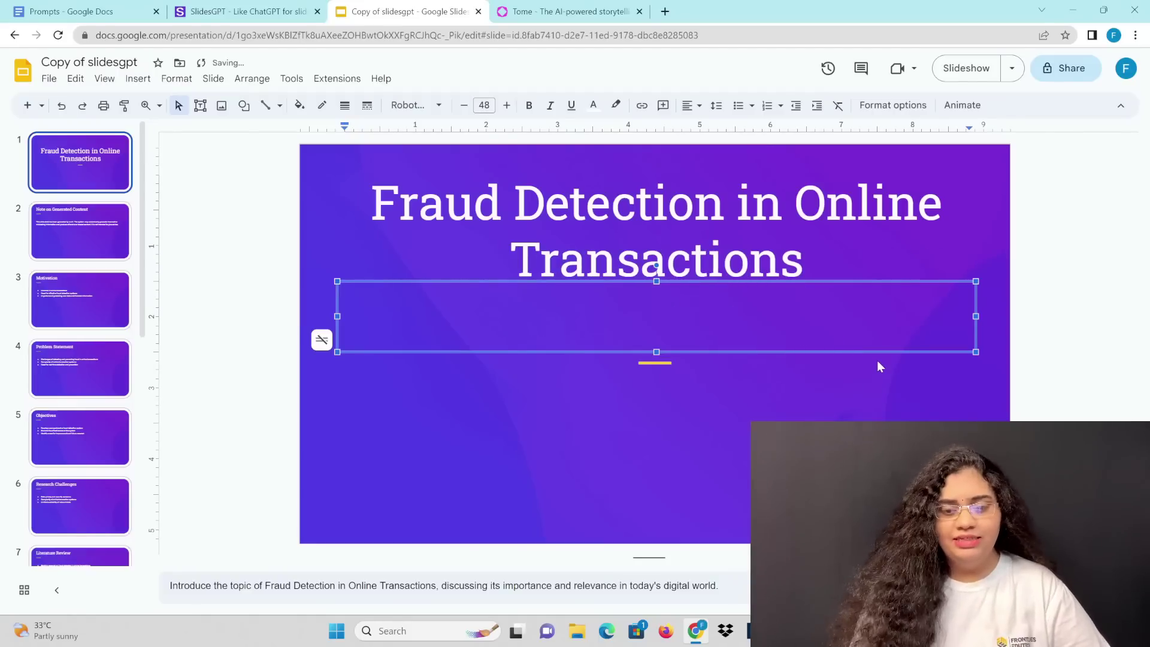
text(Manasa K)
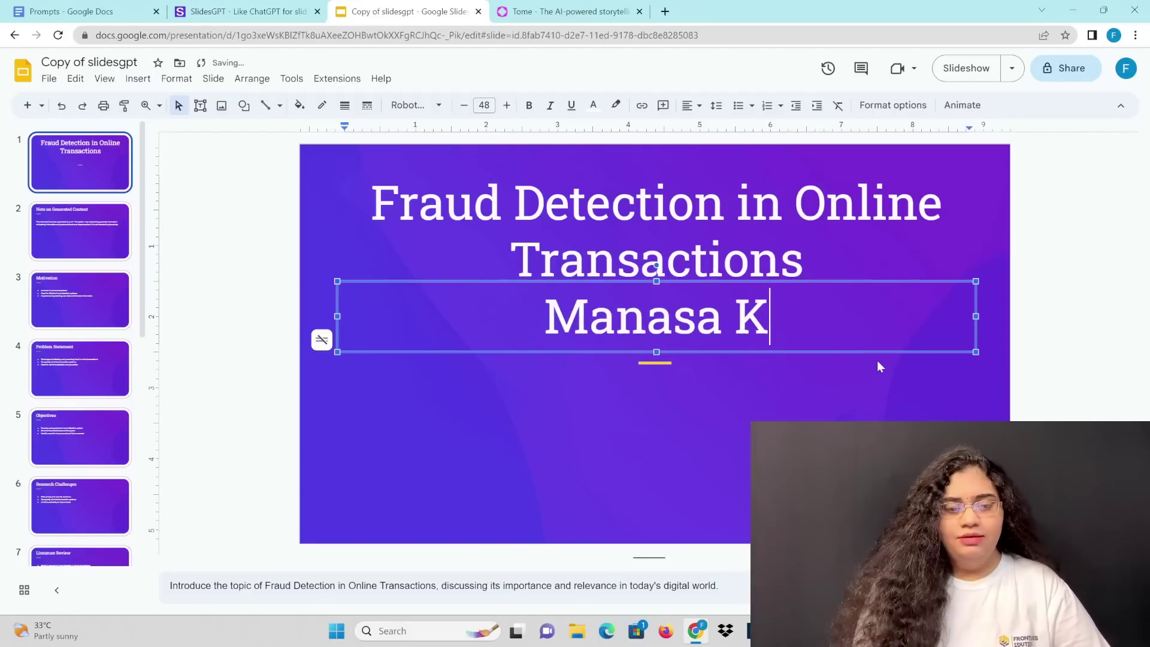
key(ctrl+a)
click(488, 106)
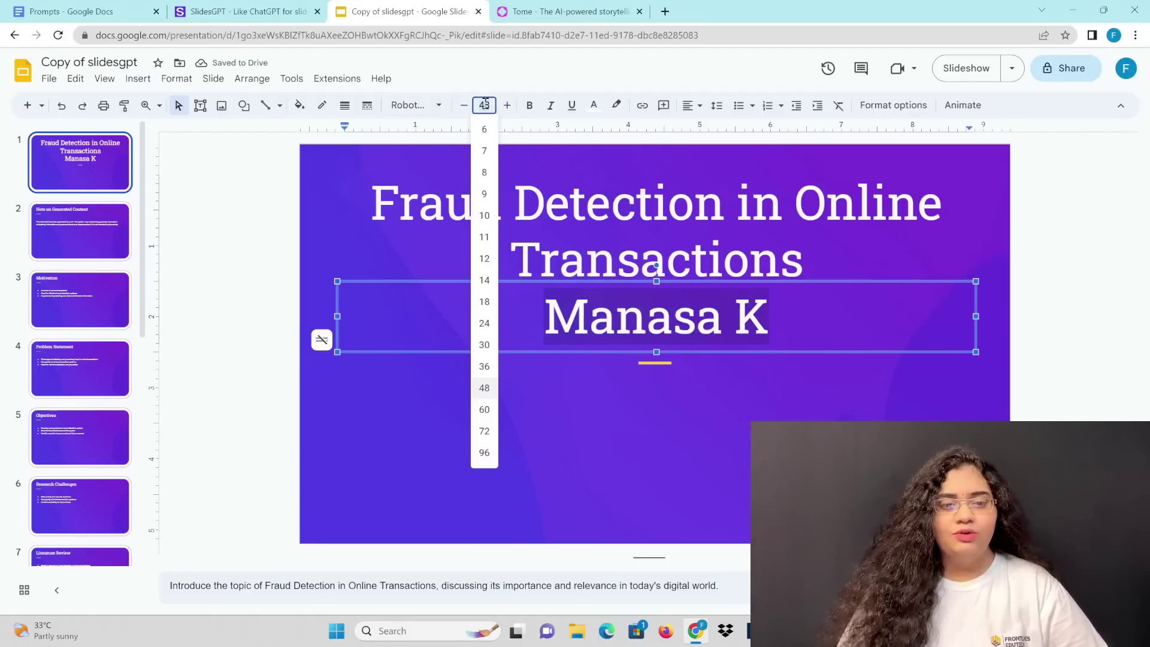
text(40)
key(Return)
click(607, 425)
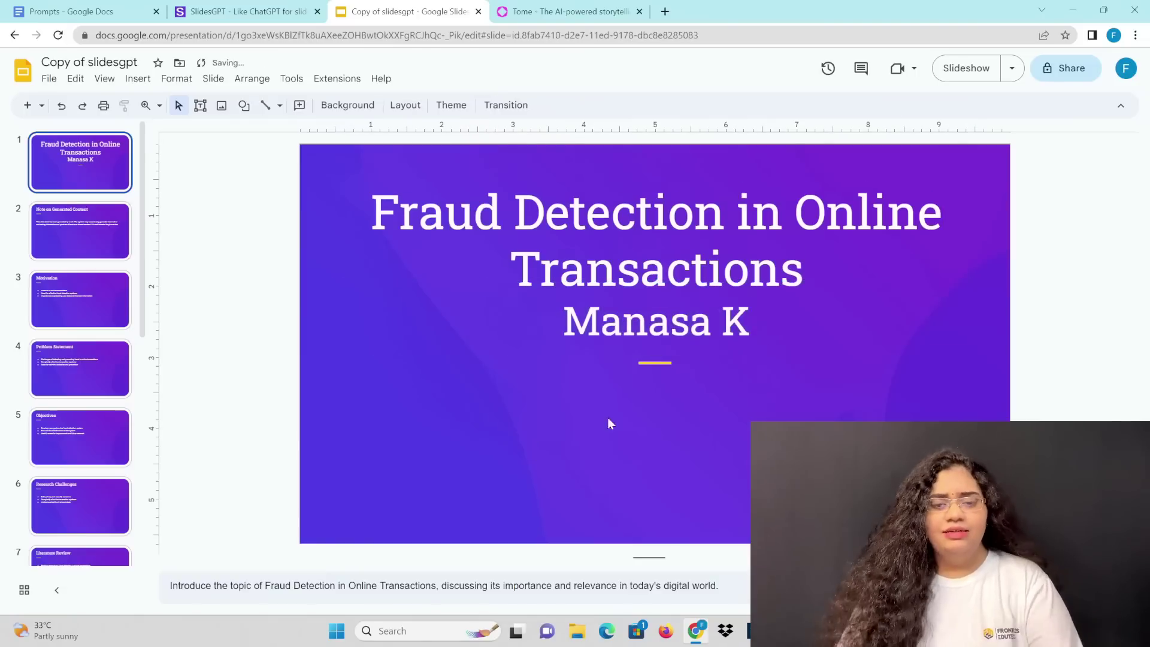
Reselect the name line, then go to the Note on Generated Content slide
click(705, 333)
drag(707, 331, 750, 387)
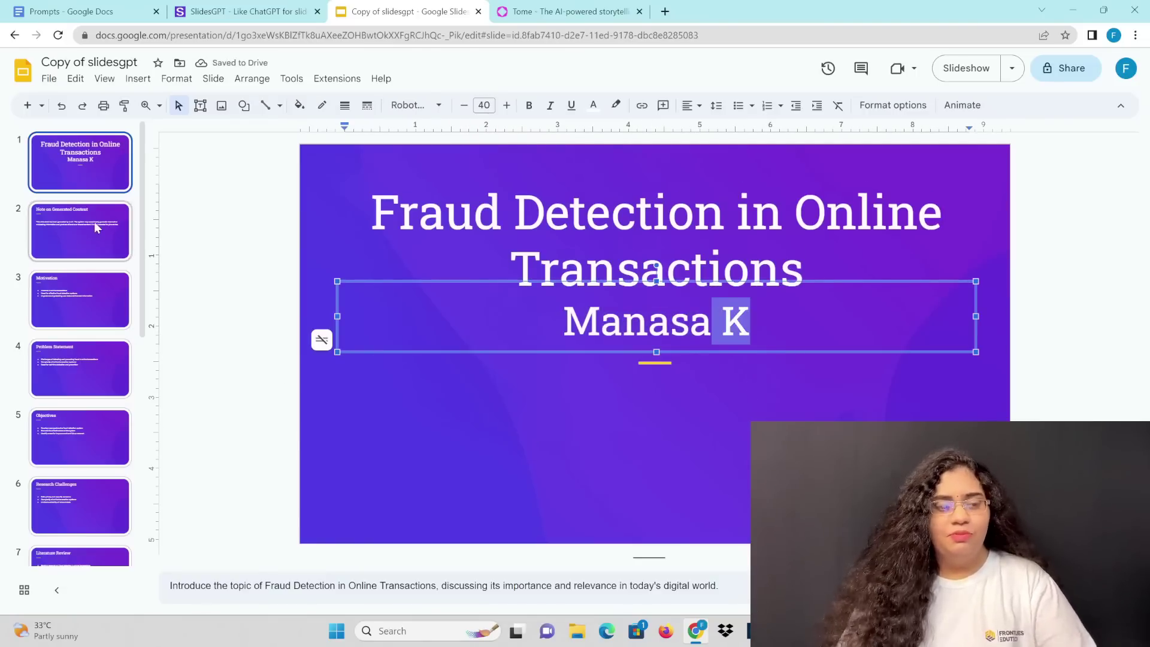
click(90, 231)
click(374, 351)
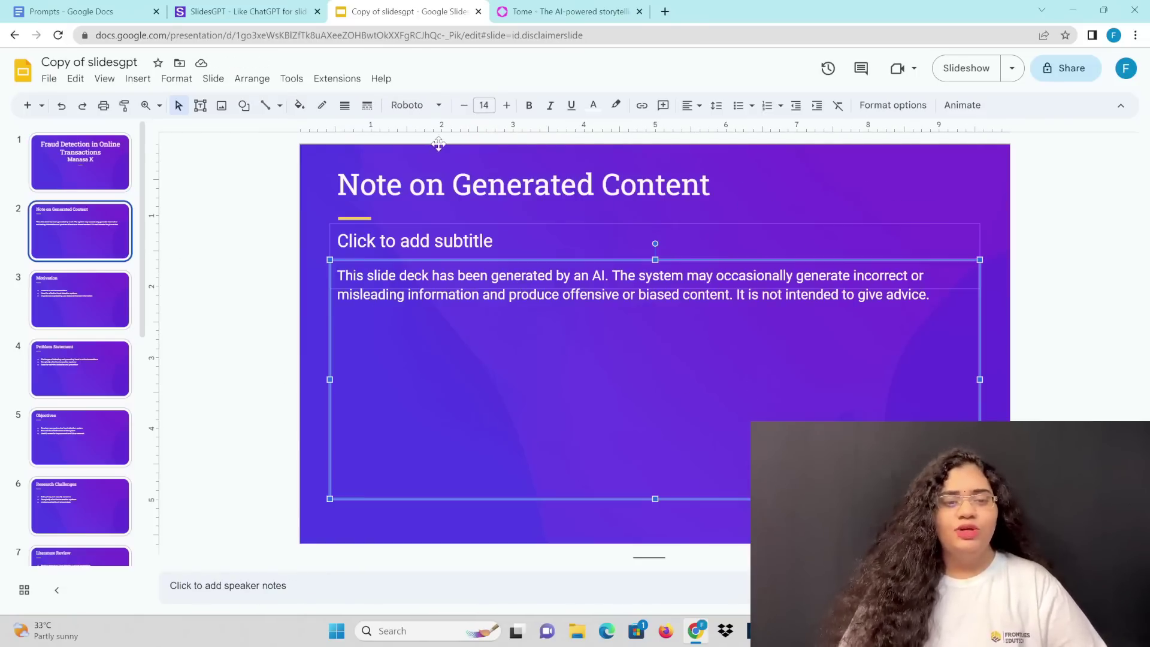
Change the Note on Generated Content slide's background to solid dark teal
click(310, 198)
click(354, 105)
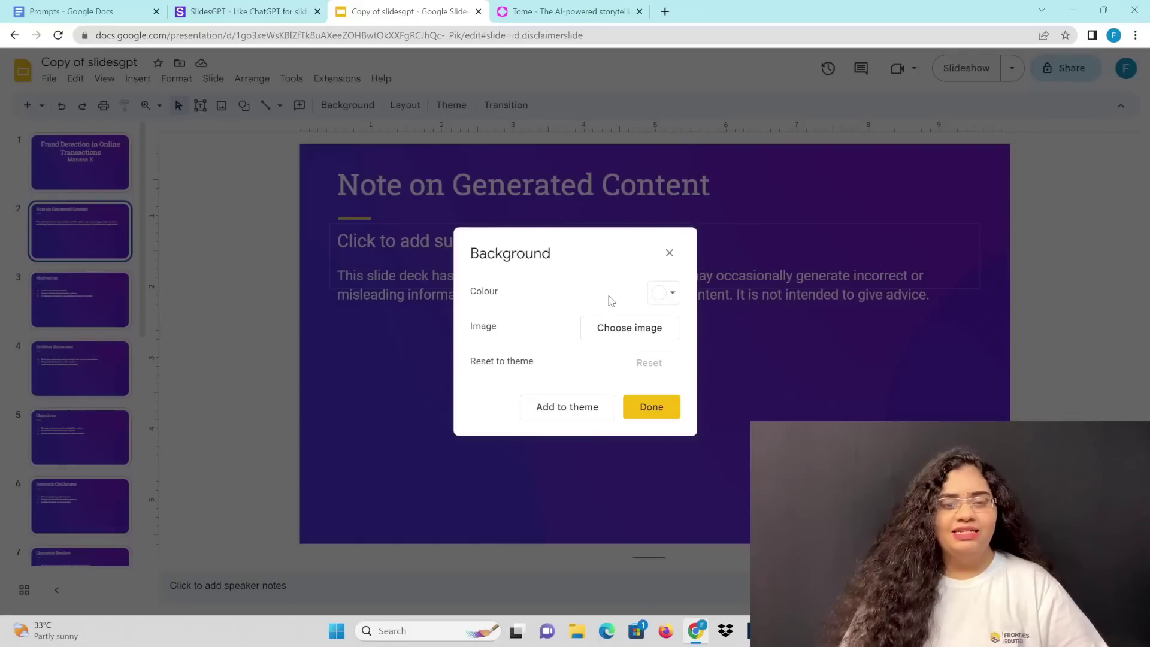
click(663, 295)
click(691, 362)
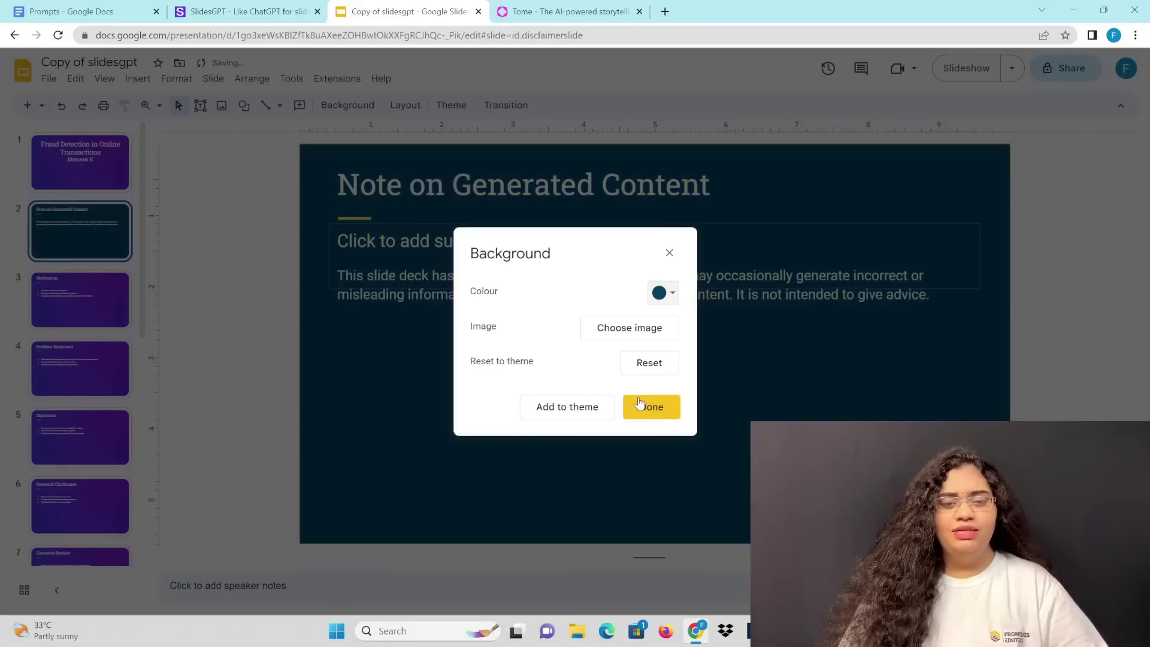
click(640, 408)
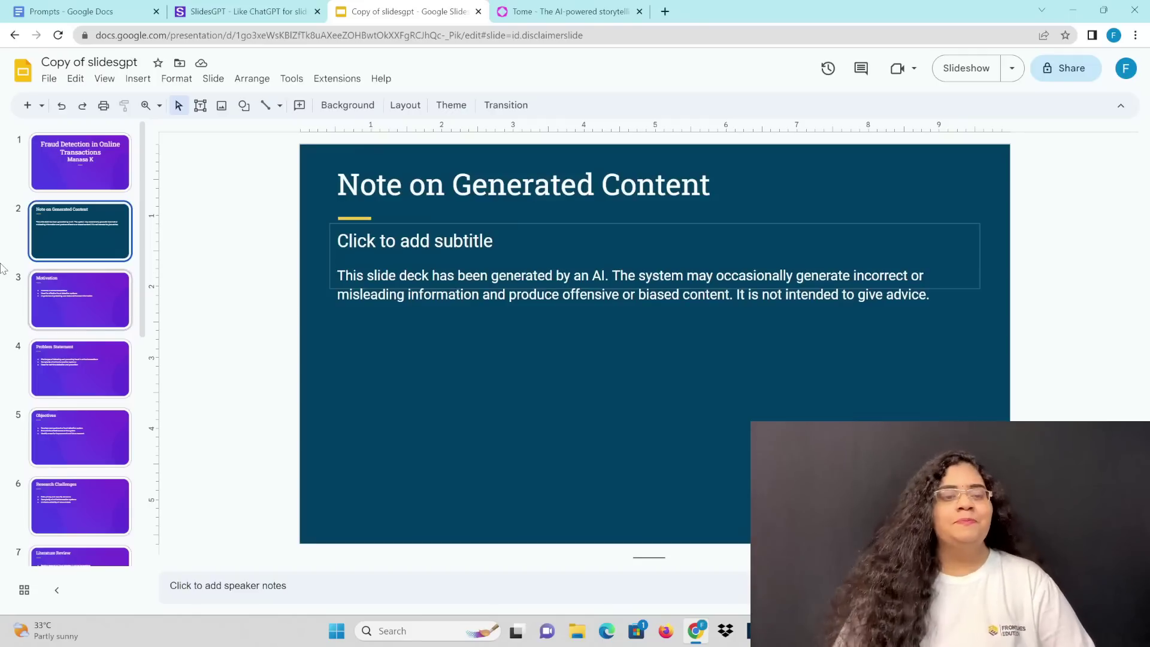
Sign in to Tome, create a new tome, and paste the thesis presentation prompt
click(563, 12)
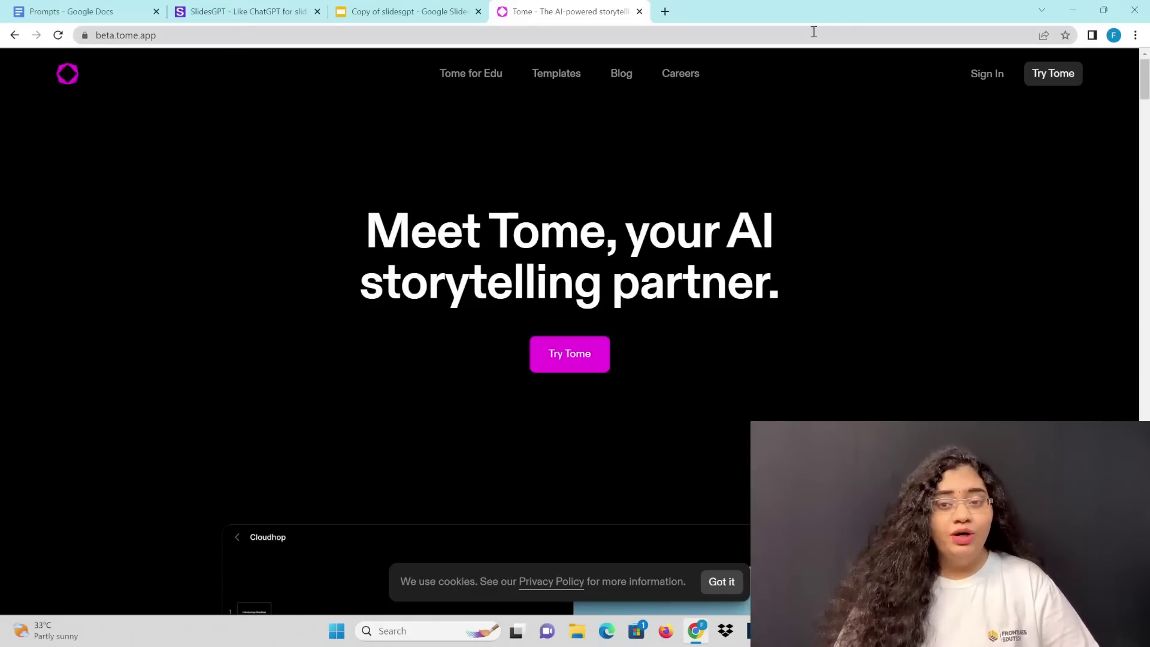
click(996, 76)
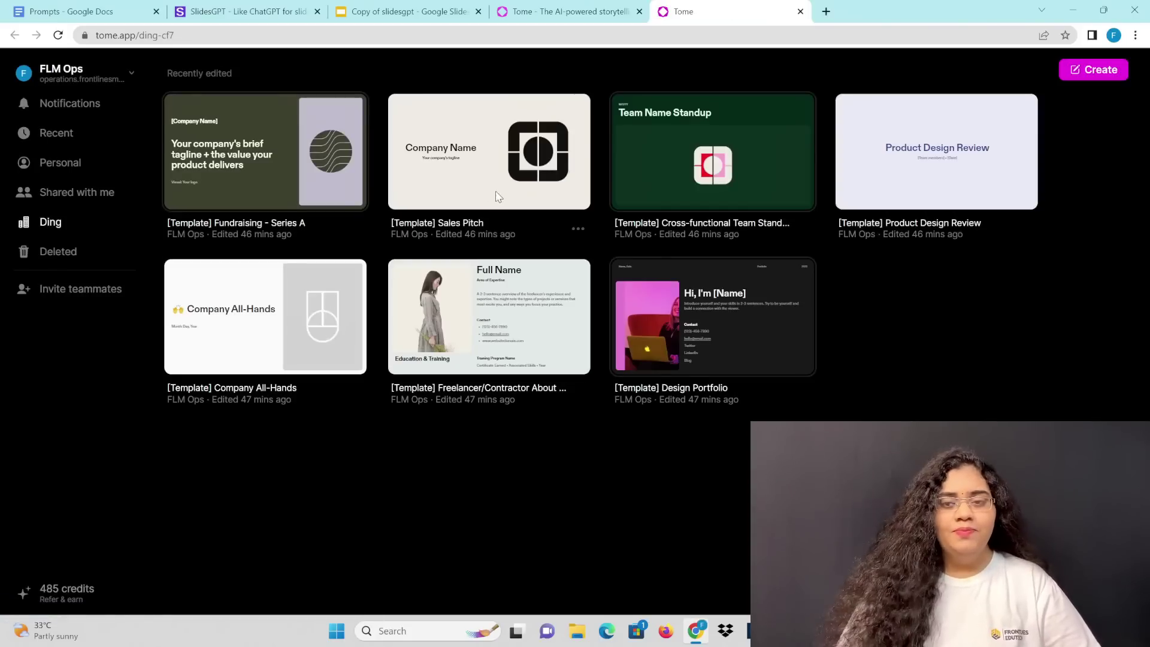
click(1094, 70)
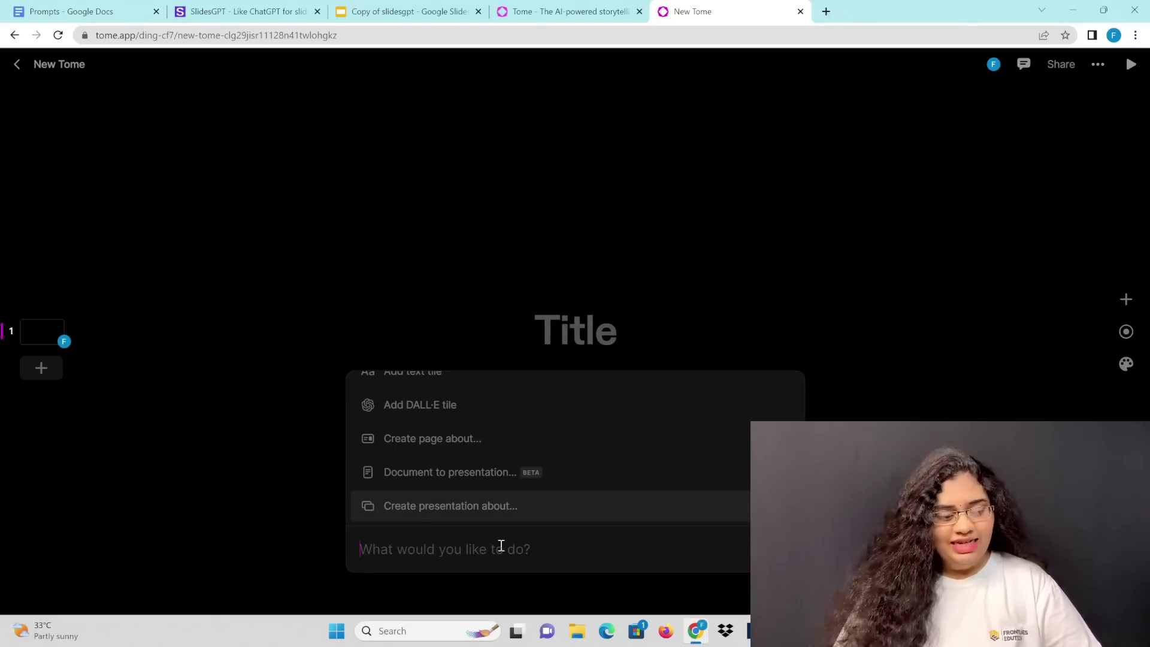
key(ctrl+v)
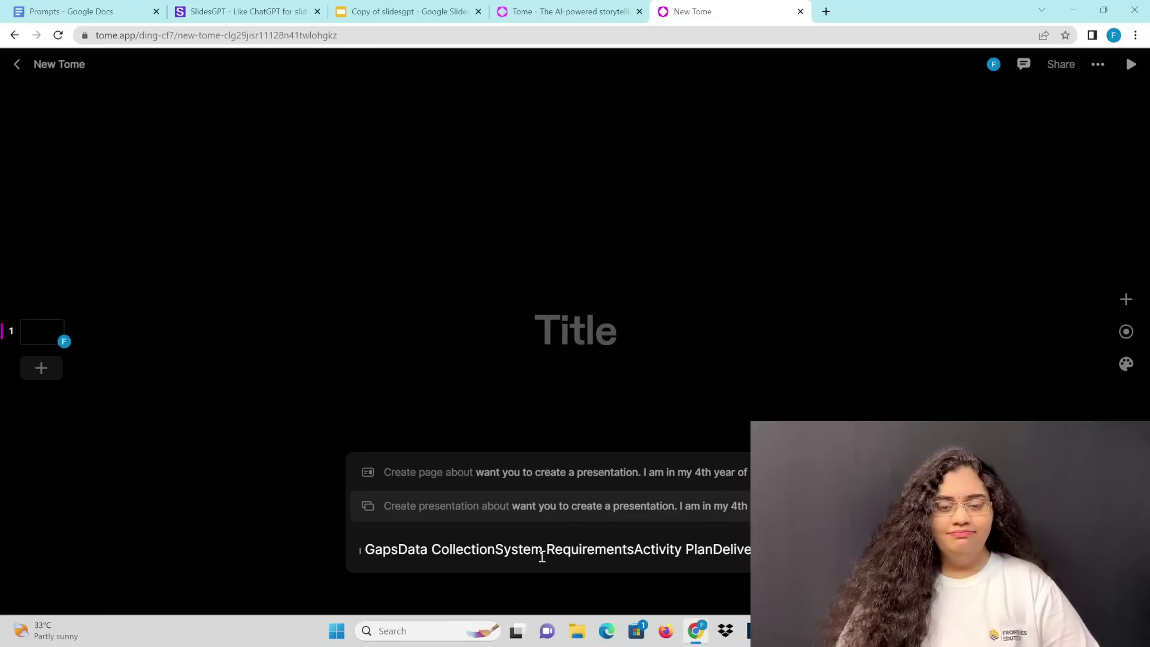